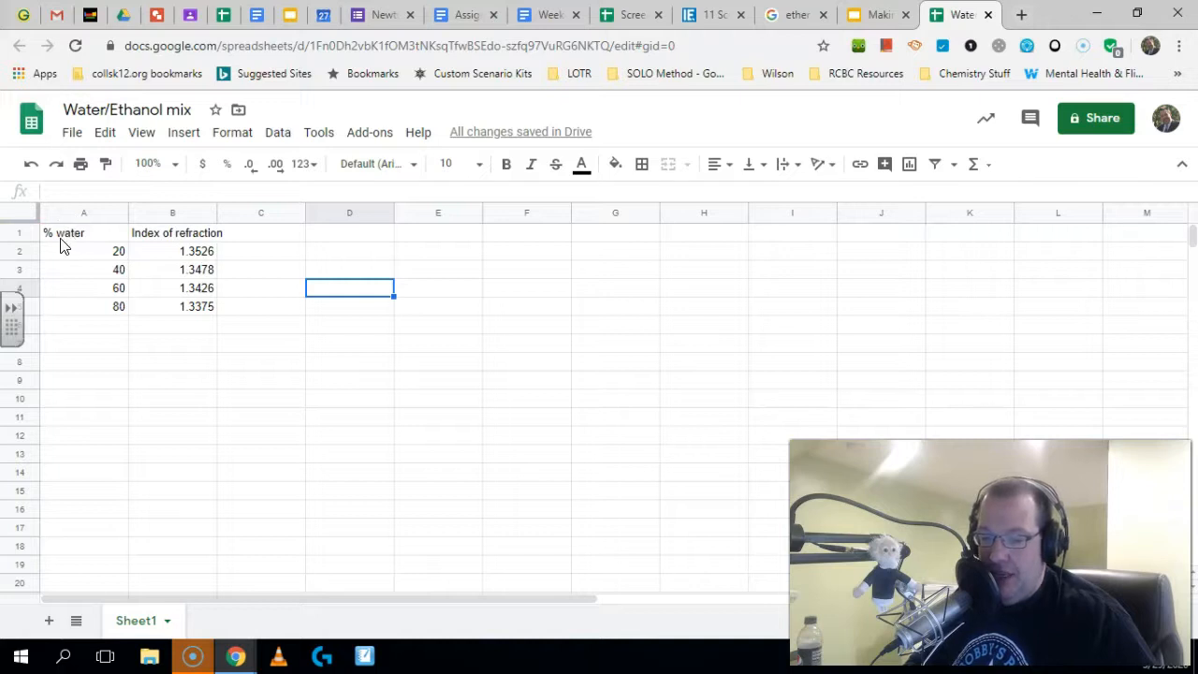
- Insert a chart from the % water and Index of refraction data in A1:B5
{"action": "left_click_drag", "start_coordinate": [58, 242], "coordinate": [203, 319]}
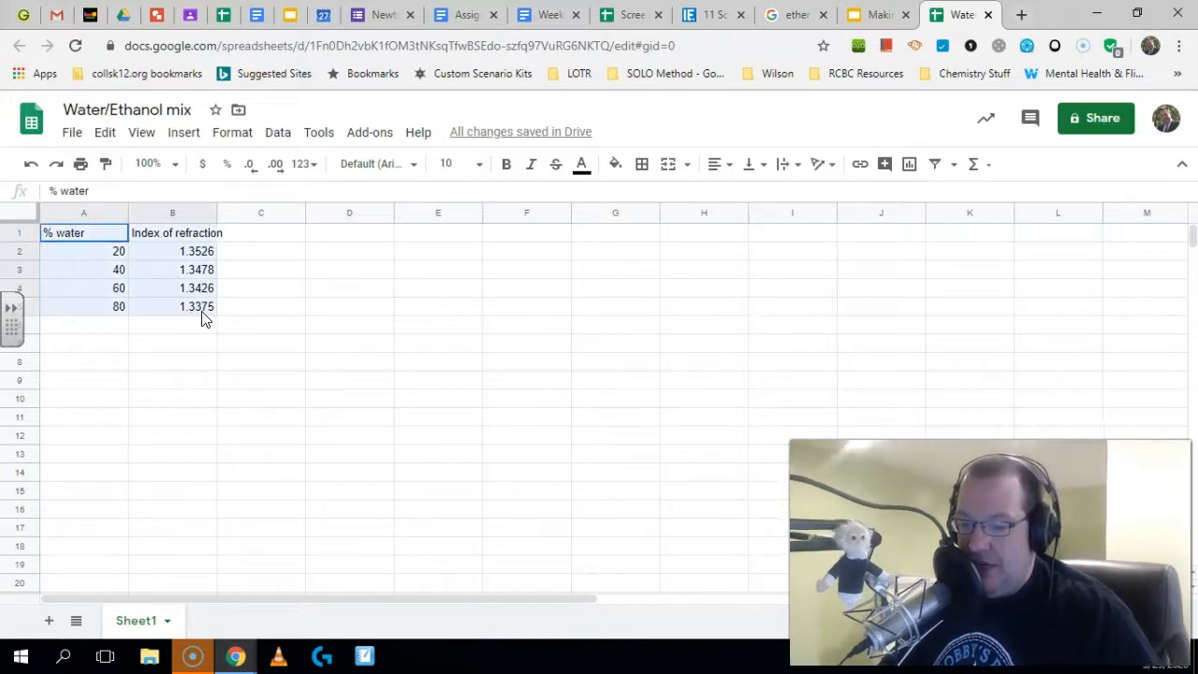
{"action": "left_click", "coordinate": [309, 307]}
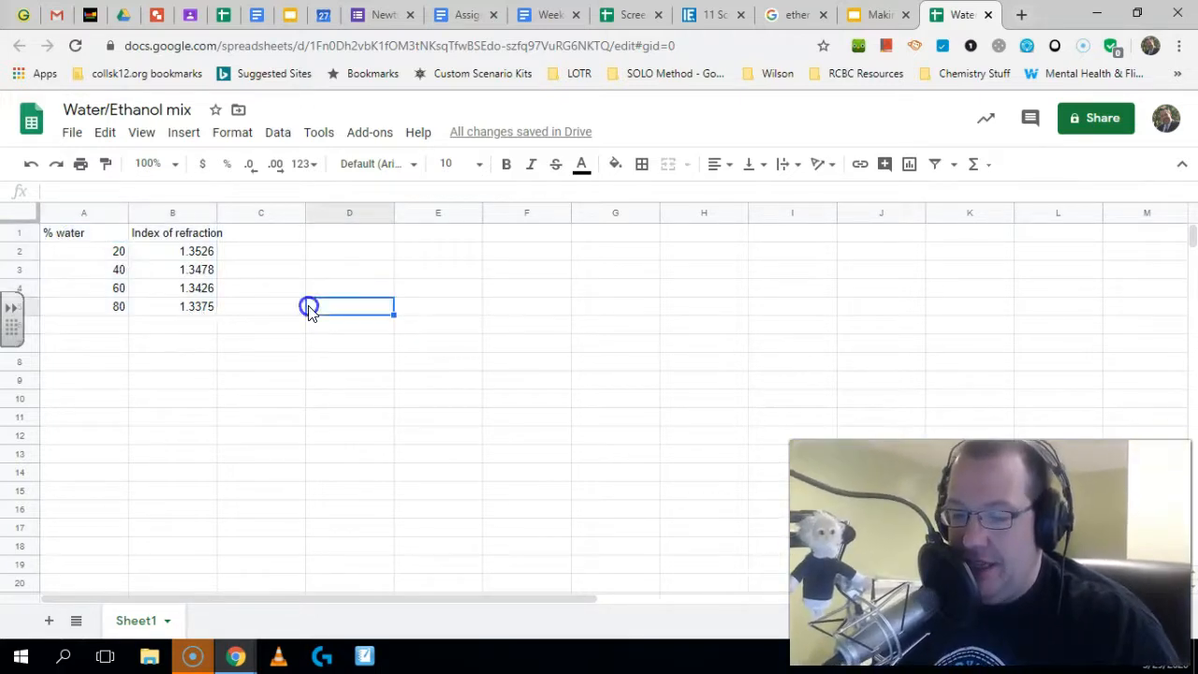
{"action": "left_click", "coordinate": [97, 236]}
{"action": "left_click_drag", "start_coordinate": [98, 236], "coordinate": [200, 313]}
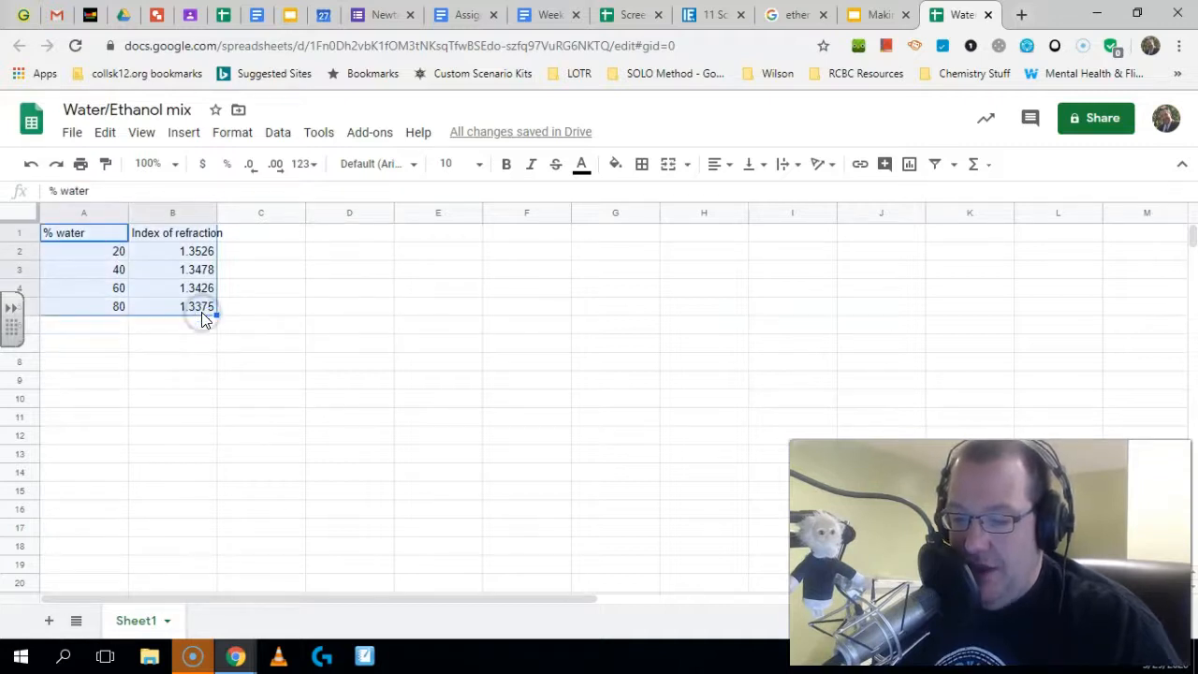
{"action": "left_click", "coordinate": [909, 163]}
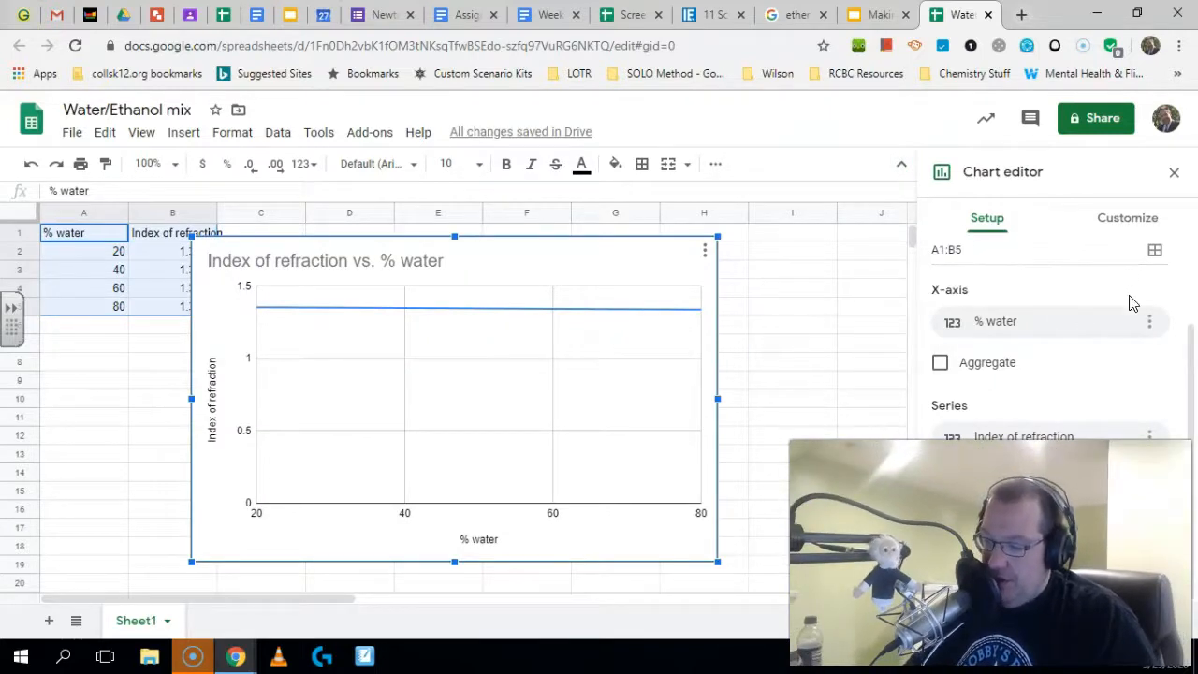
- Move the chart clear of the data columns so the whole table in columns A and B is uncovered
{"action": "scroll", "coordinate": [989, 362], "scroll_direction": "up", "scroll_amount": 2}
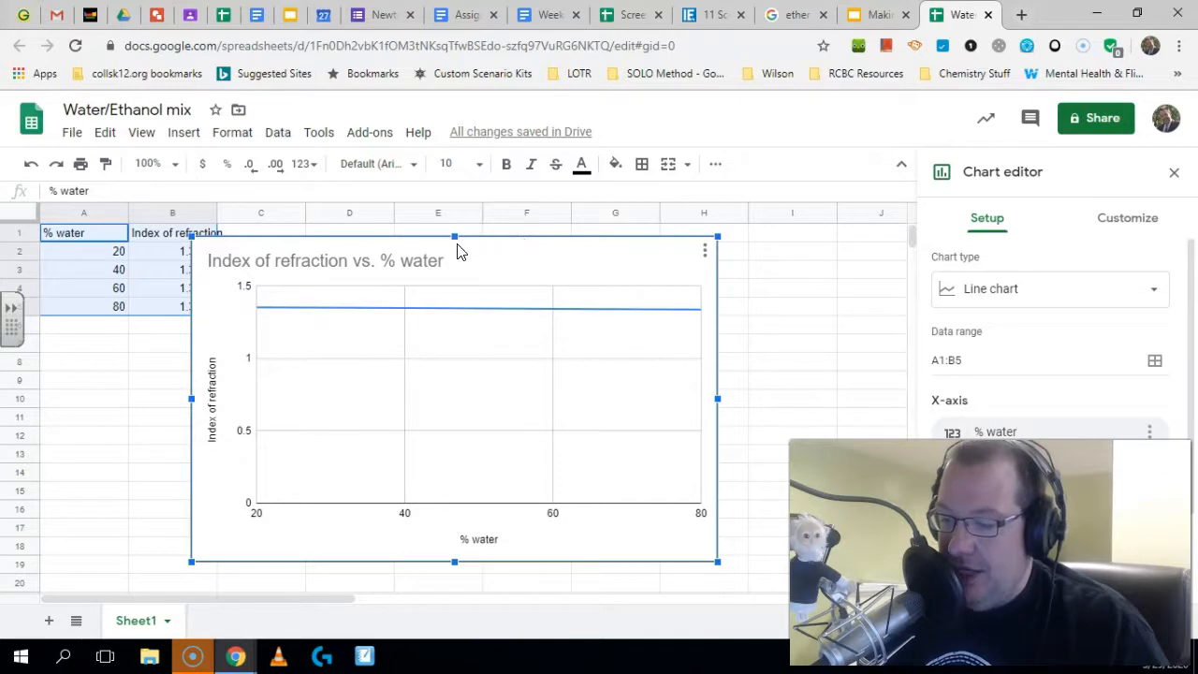
{"action": "left_click", "coordinate": [856, 290]}
{"action": "left_click", "coordinate": [553, 249]}
{"action": "left_click_drag", "start_coordinate": [553, 249], "coordinate": [608, 268]}
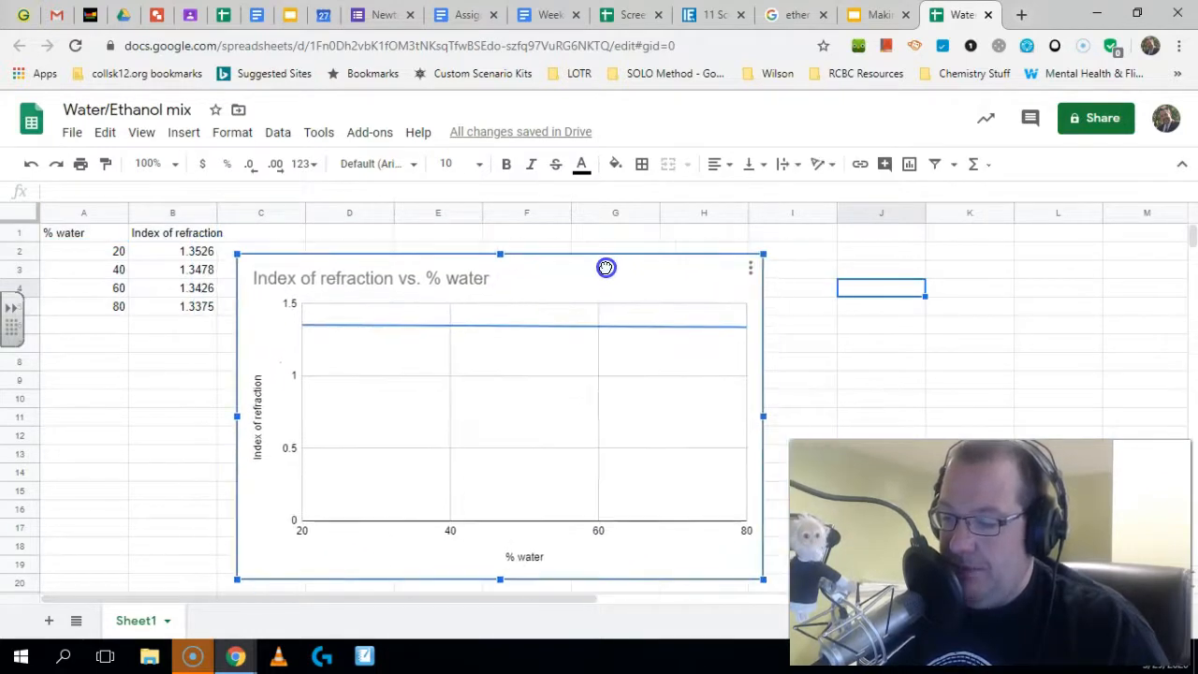
- Change the Index of refraction vs. % water chart from a line chart to a scatter chart
{"action": "double_click", "coordinate": [634, 268]}
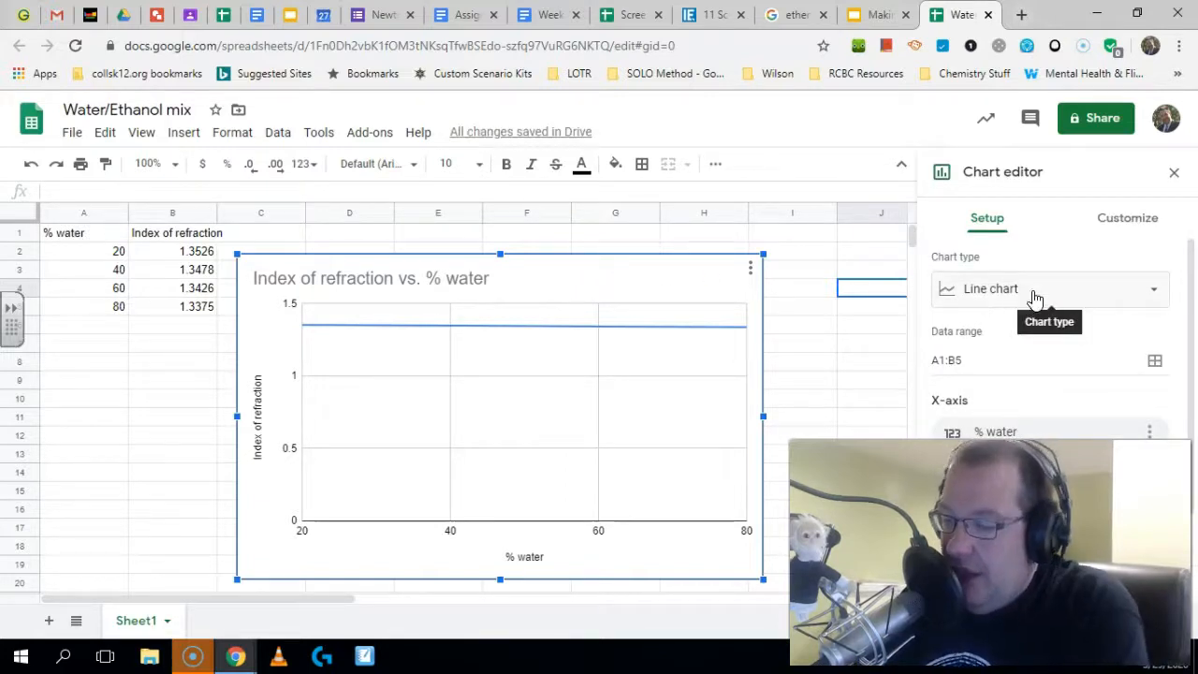
{"action": "left_click", "coordinate": [1155, 298]}
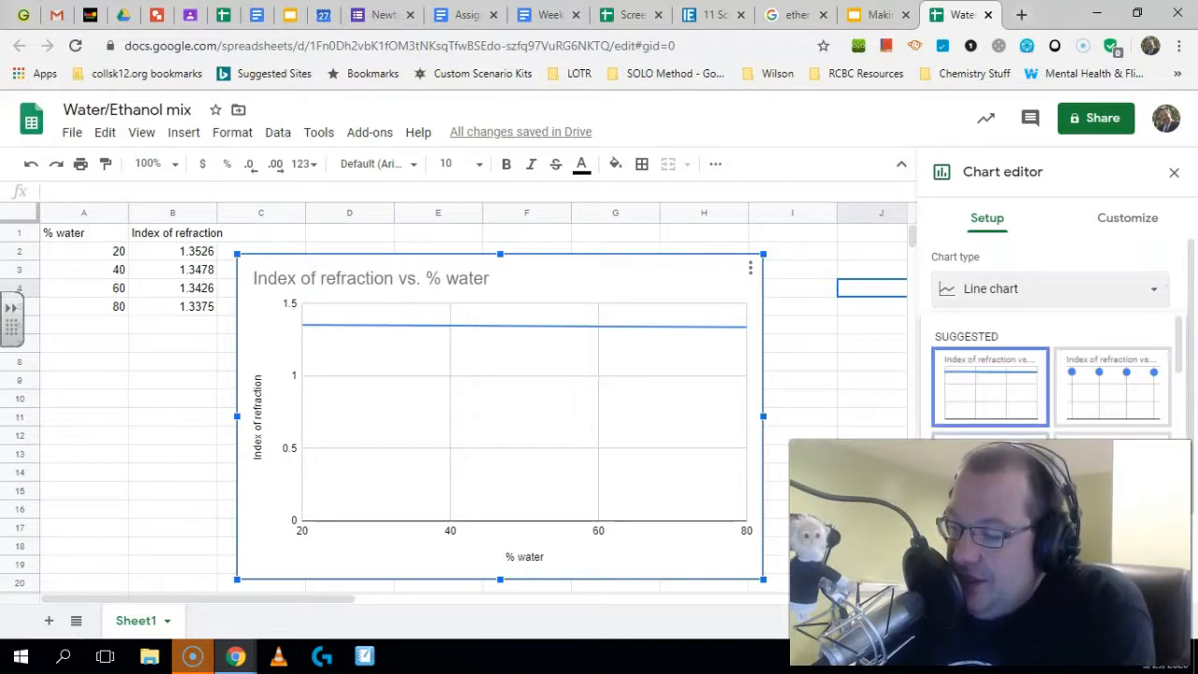
{"action": "scroll", "coordinate": [1053, 375], "scroll_direction": "down", "scroll_amount": 10}
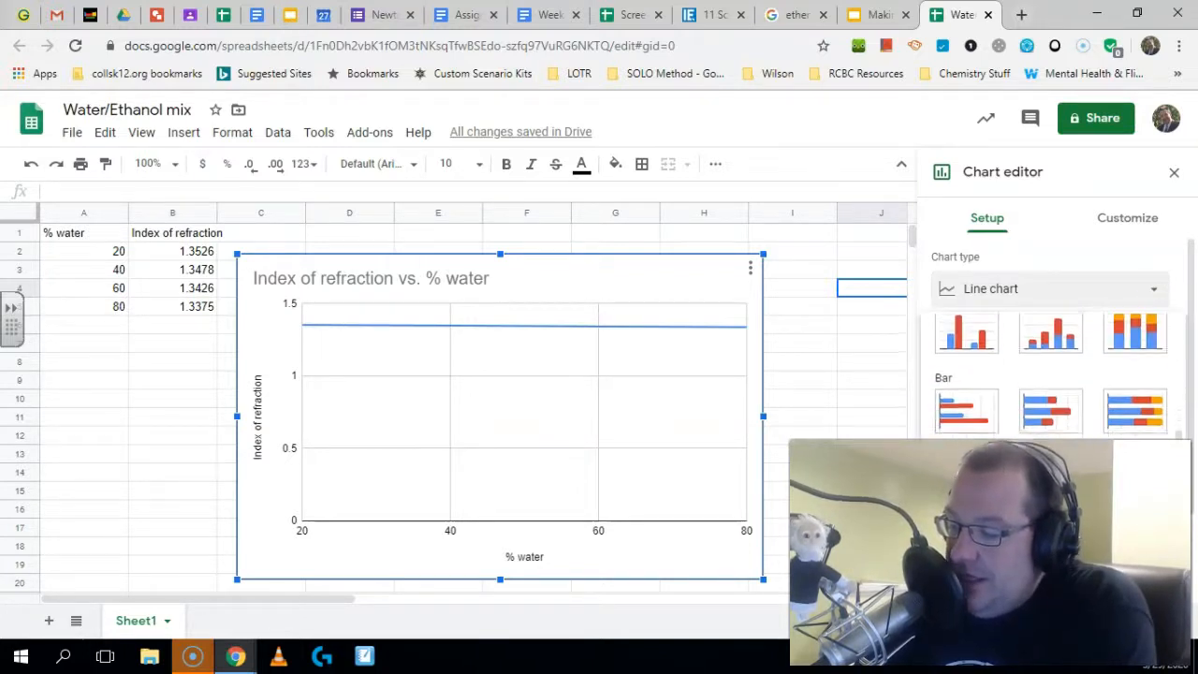
{"action": "scroll", "coordinate": [1054, 374], "scroll_direction": "down", "scroll_amount": 4}
{"action": "left_click", "coordinate": [966, 434]}
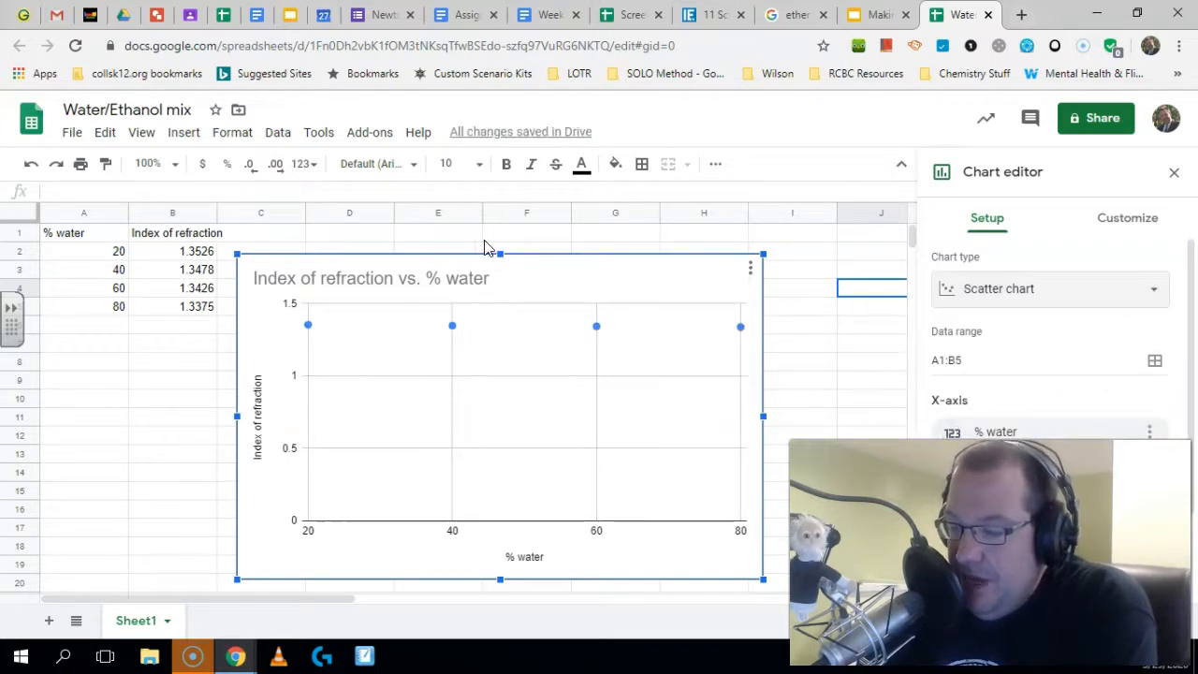
{"action": "left_click", "coordinate": [583, 240]}
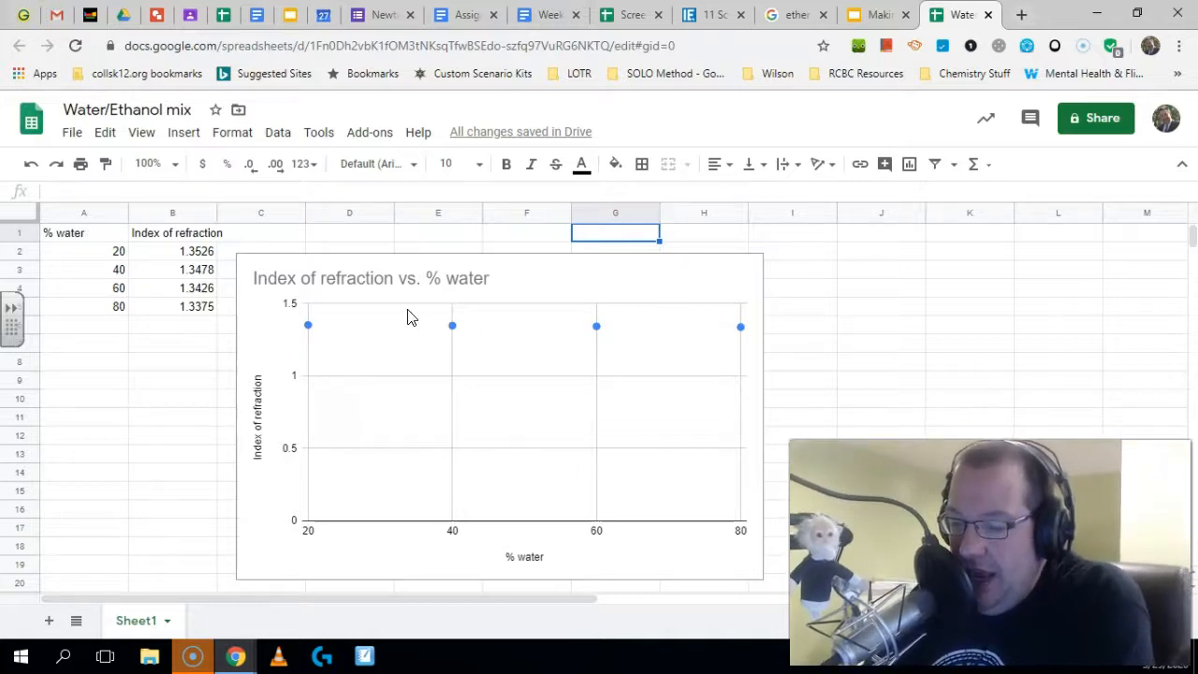
- Set the minimum of the scatter chart's vertical axis to 1.33
{"action": "left_click", "coordinate": [293, 305]}
{"action": "left_click", "coordinate": [293, 305]}
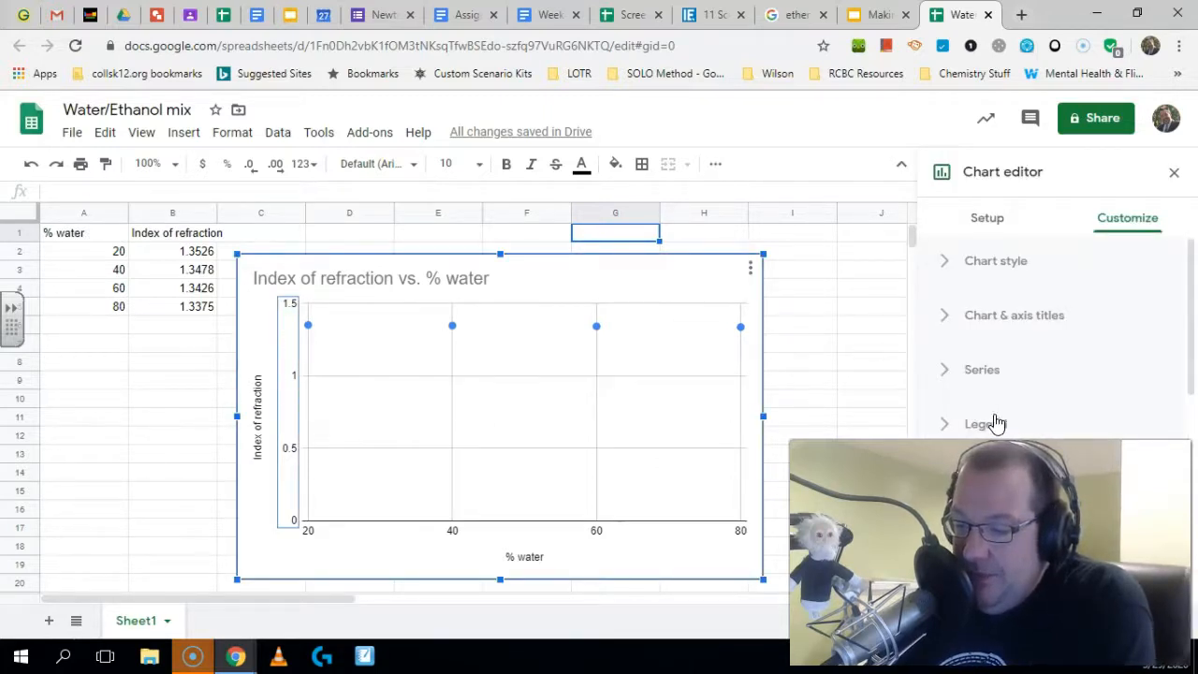
{"action": "scroll", "coordinate": [1040, 398], "scroll_direction": "down", "scroll_amount": 3}
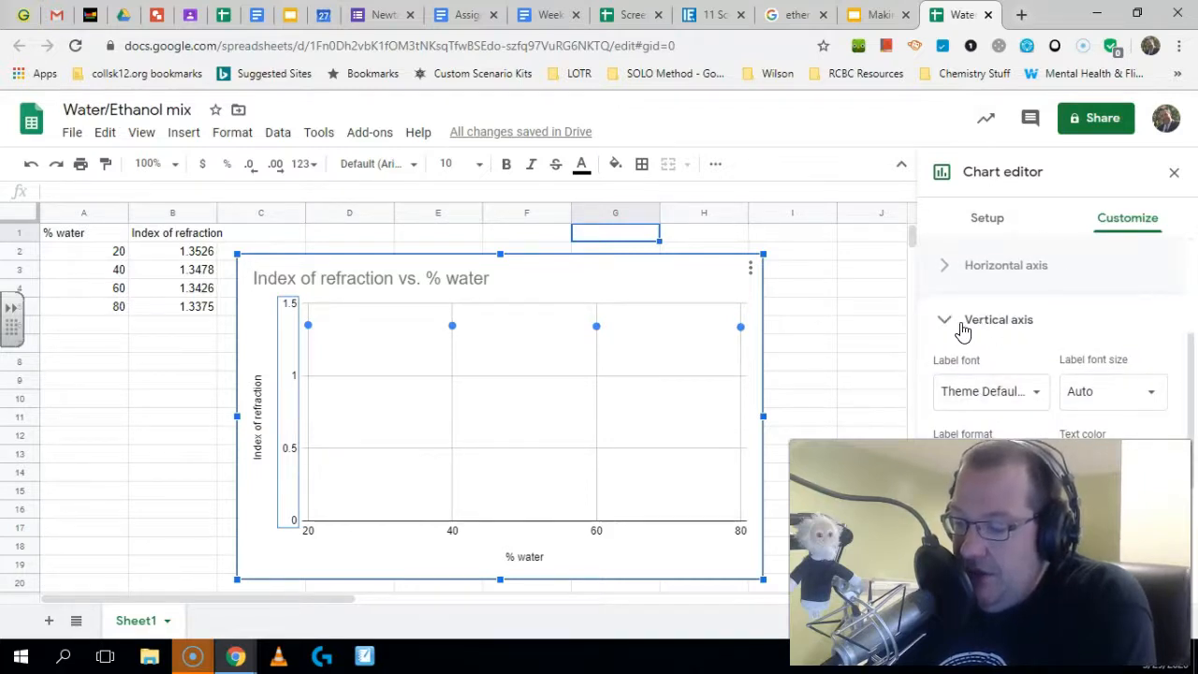
{"action": "scroll", "coordinate": [1000, 341], "scroll_direction": "down", "scroll_amount": 3}
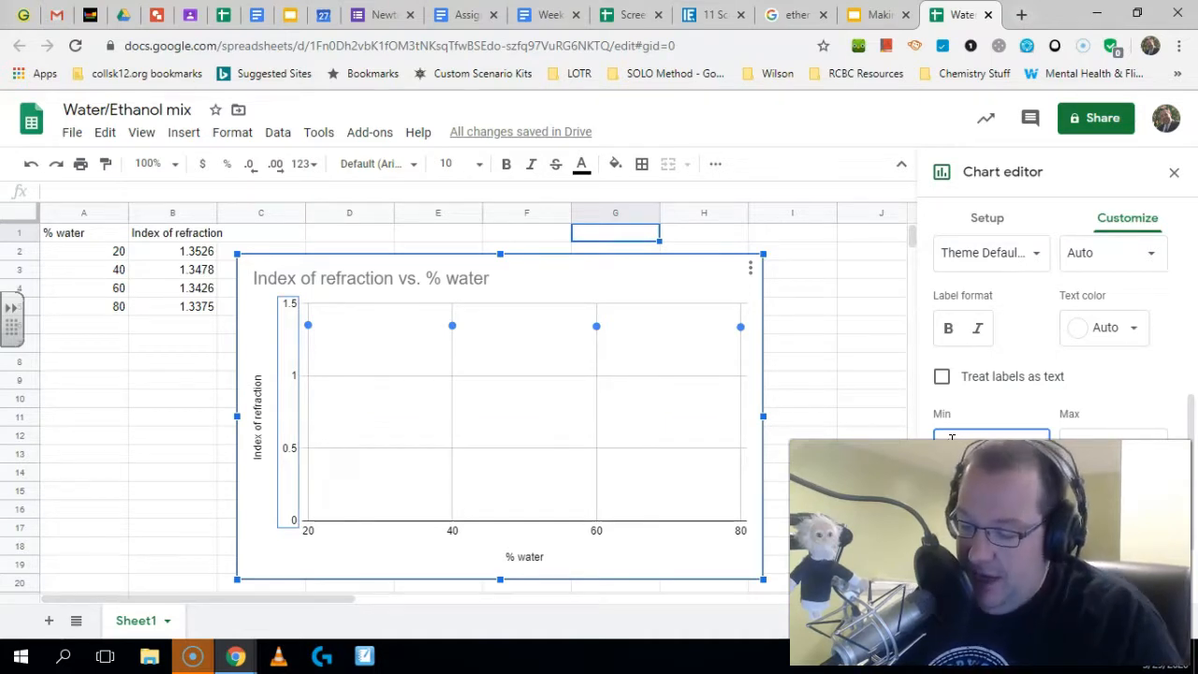
{"action": "key", "text": "Return"}
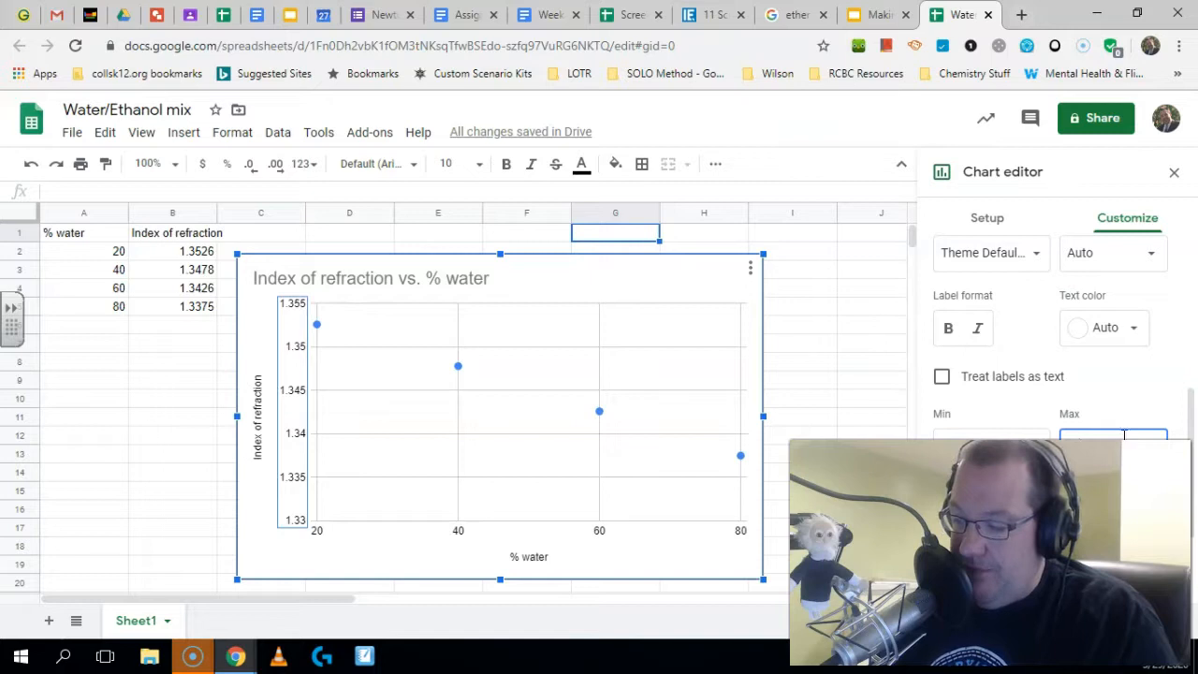
{"action": "left_click", "coordinate": [899, 401]}
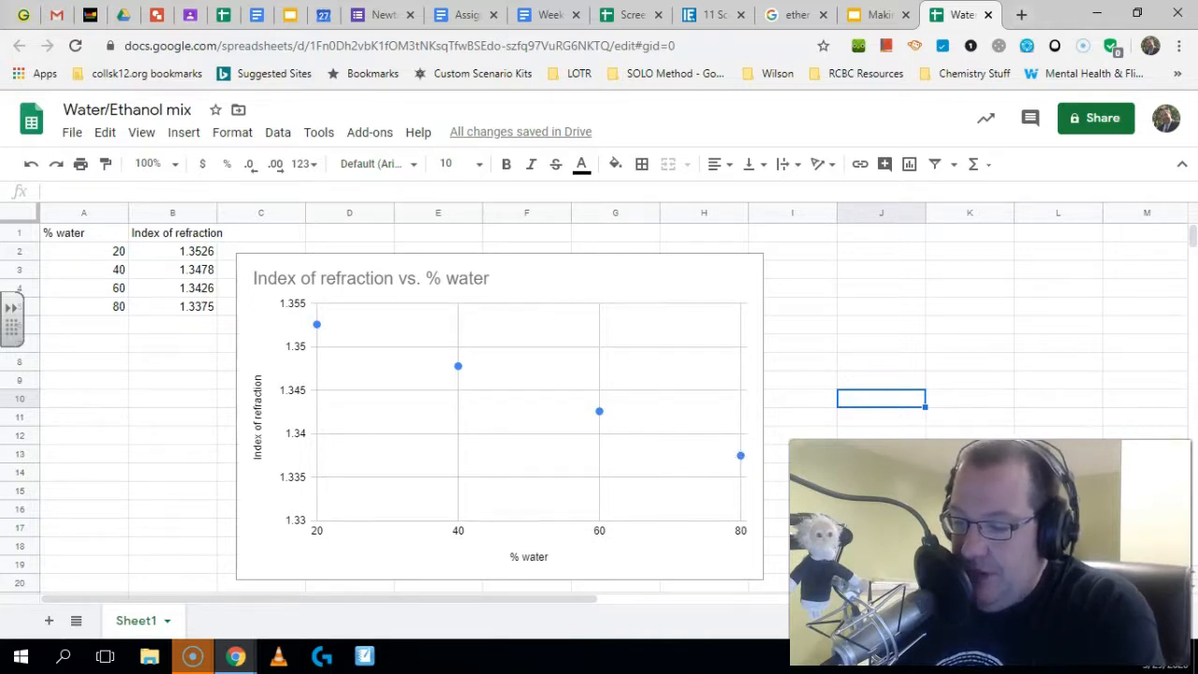
- Add a trendline to the Index of refraction series in the scatter chart
{"action": "left_click", "coordinate": [278, 337]}
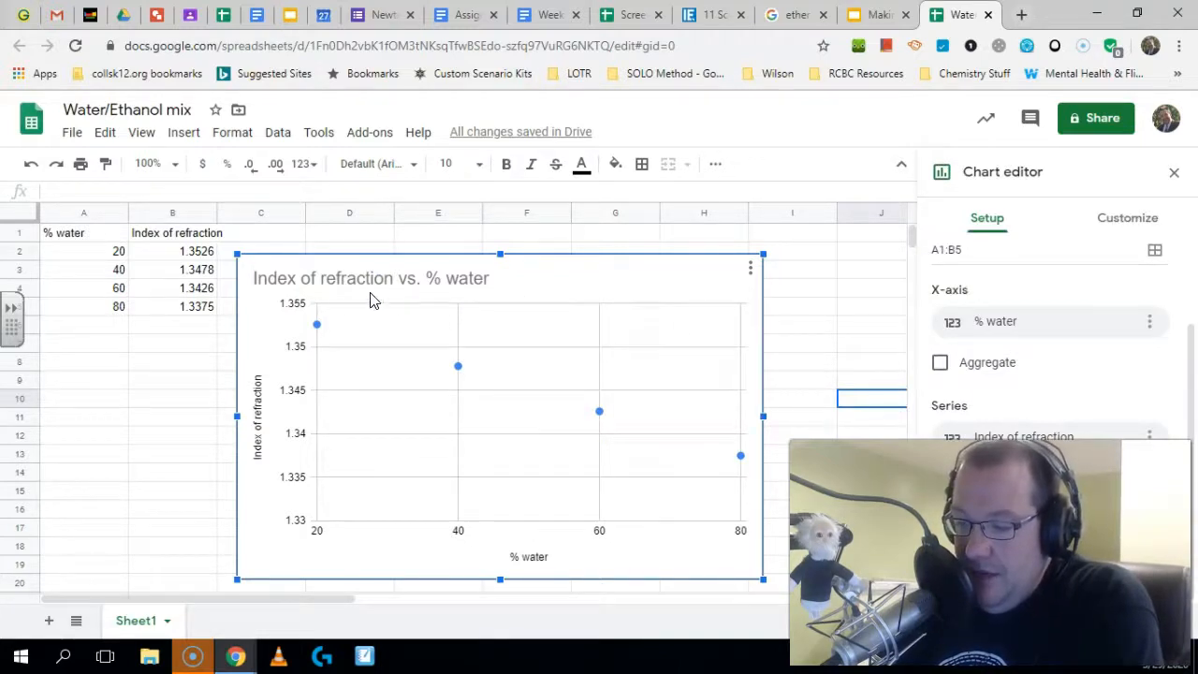
{"action": "left_click", "coordinate": [1131, 221]}
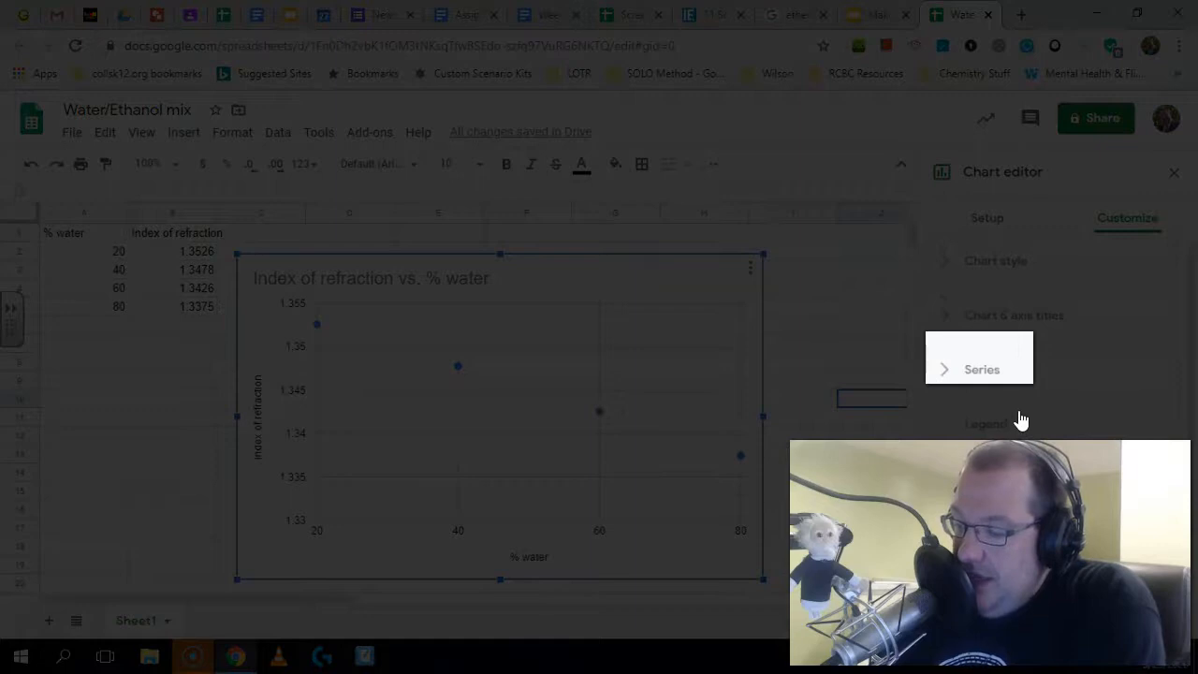
{"action": "left_click", "coordinate": [949, 372]}
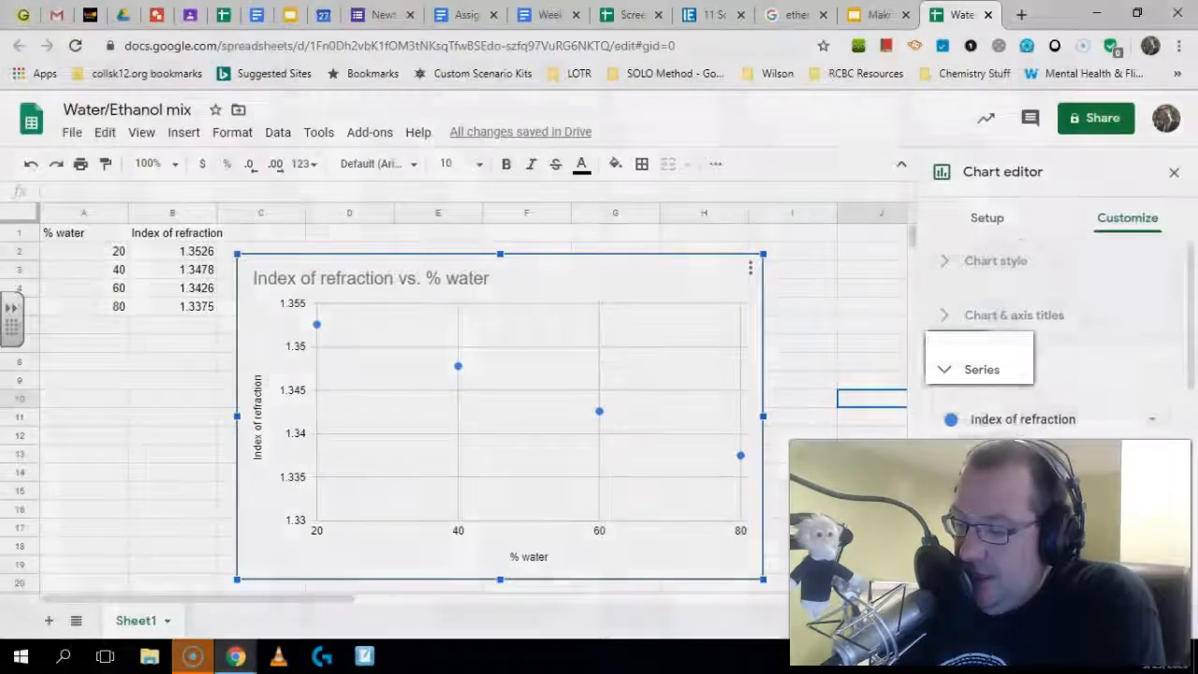
{"action": "scroll", "coordinate": [1048, 375], "scroll_direction": "down", "scroll_amount": 2}
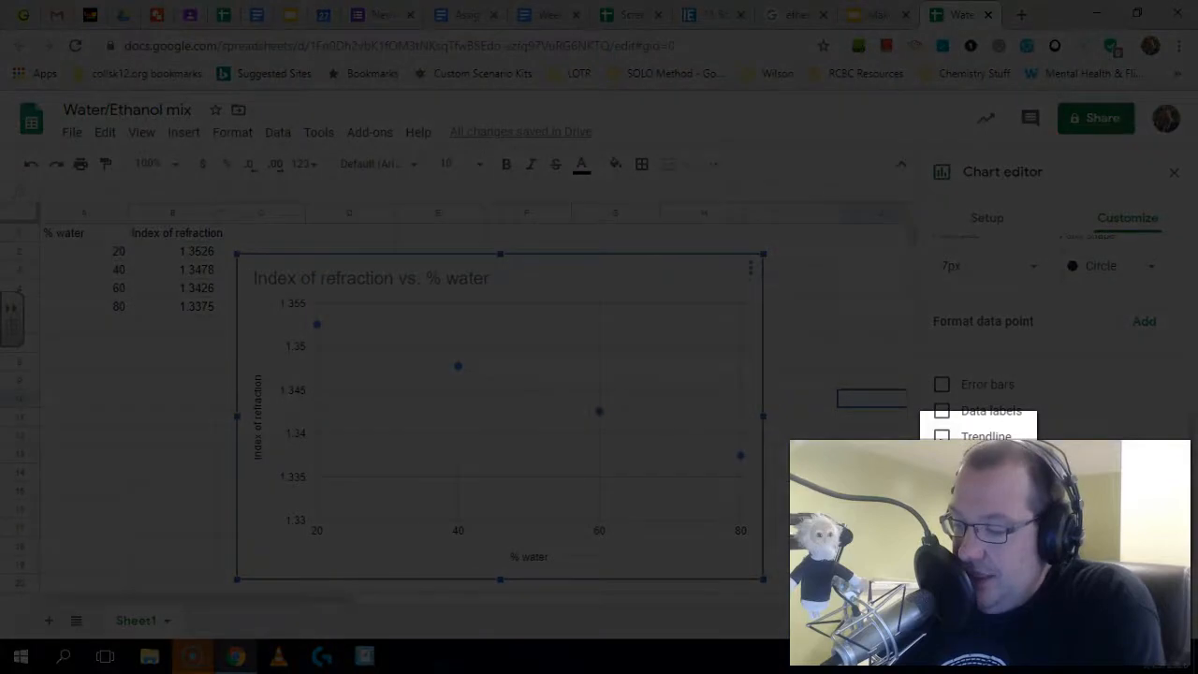
{"action": "left_click", "coordinate": [942, 436]}
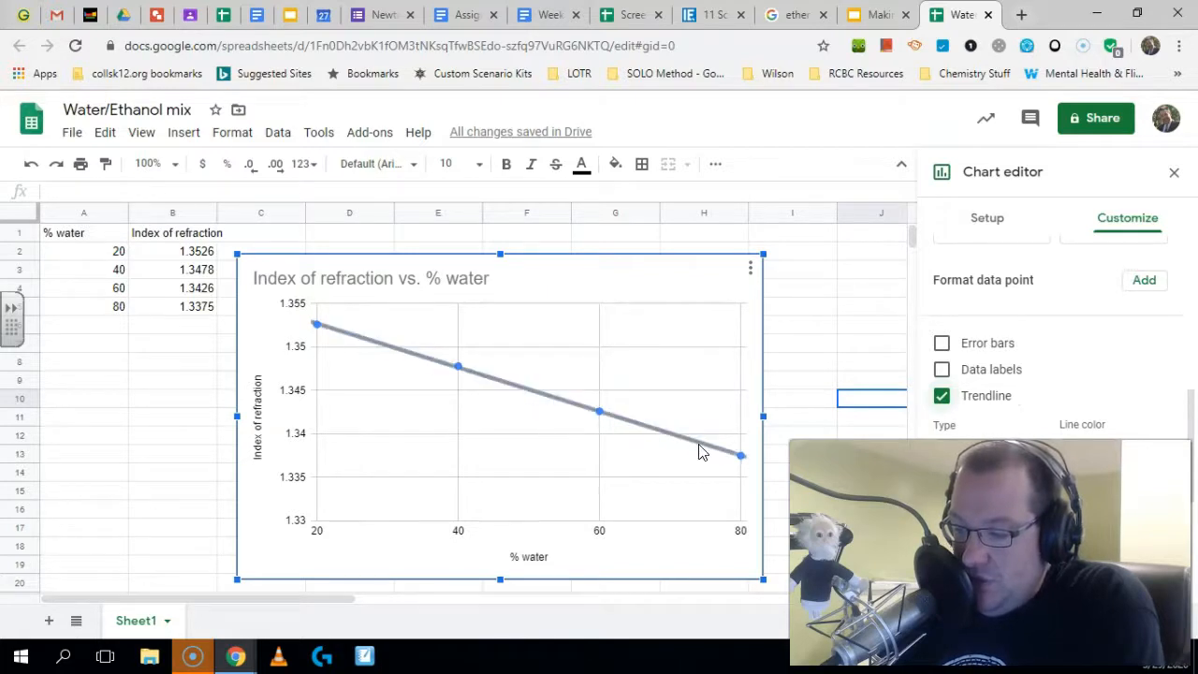
- Label the trendline with its equation and show the R² value
{"action": "scroll", "coordinate": [947, 401], "scroll_direction": "down", "scroll_amount": 4}
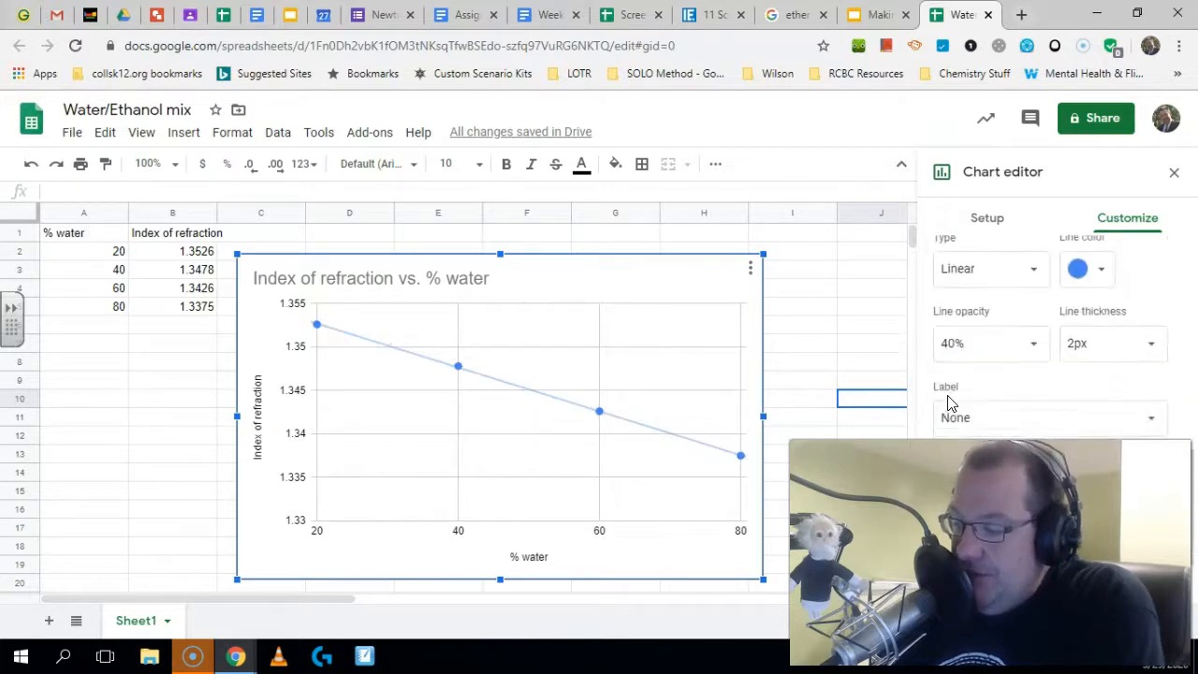
{"action": "scroll", "coordinate": [947, 400], "scroll_direction": "down", "scroll_amount": 1}
{"action": "left_click", "coordinate": [1017, 324]}
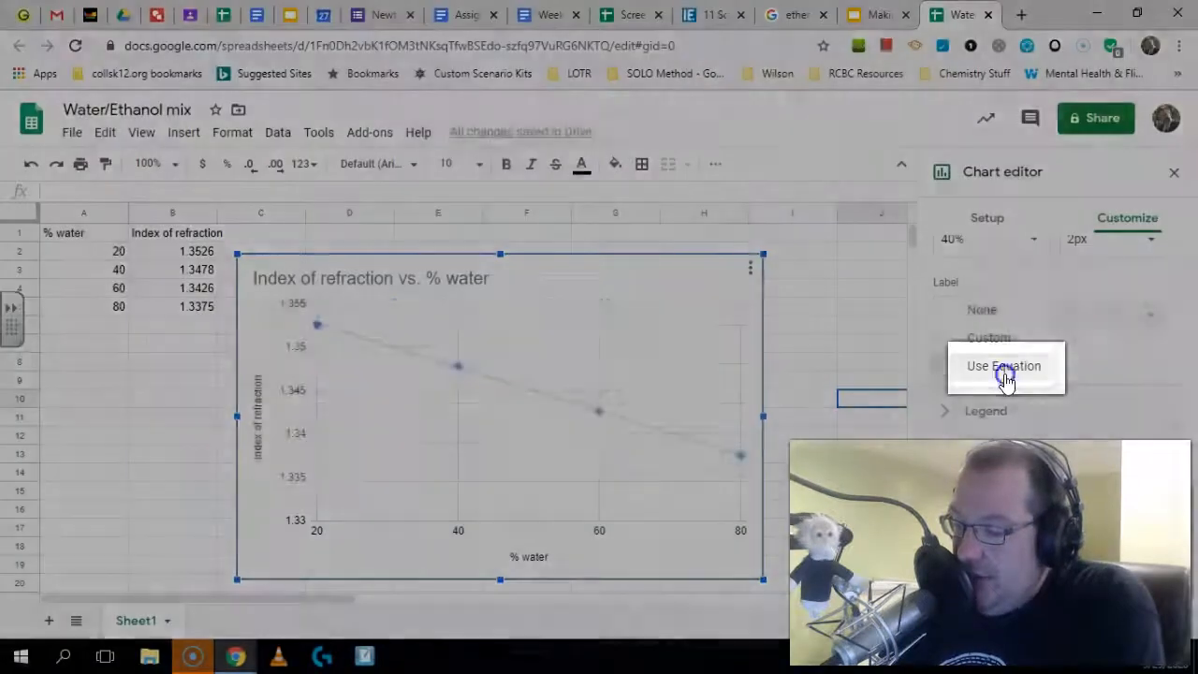
{"action": "left_click", "coordinate": [1006, 373]}
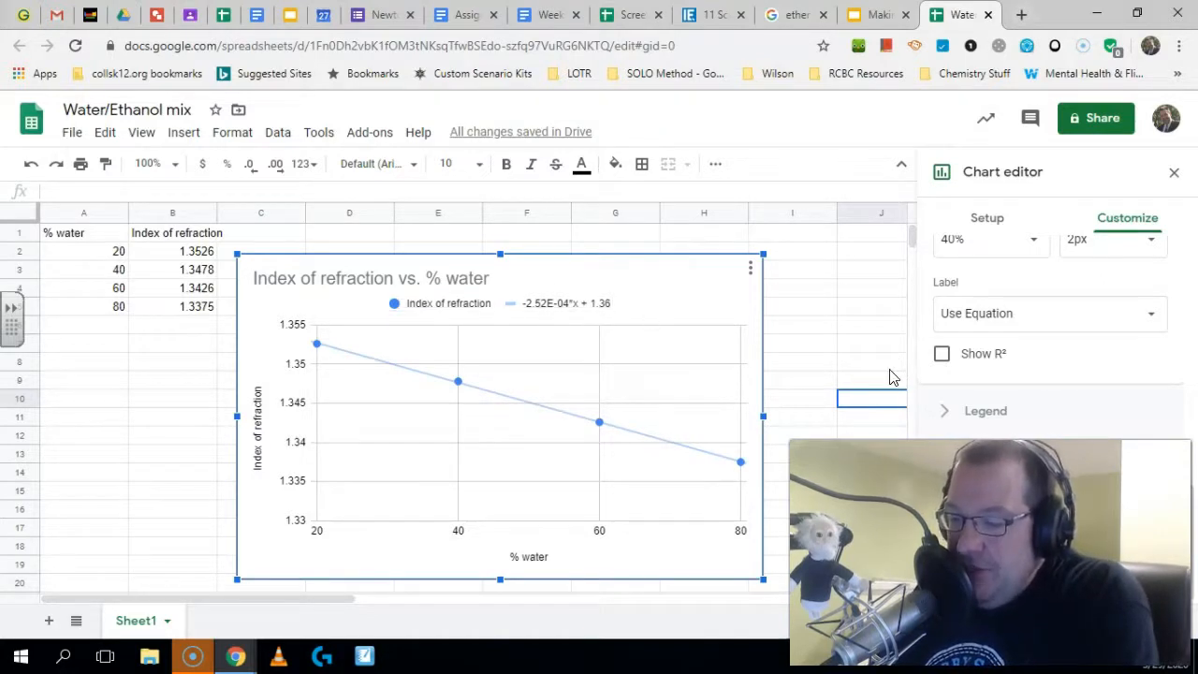
{"action": "left_click", "coordinate": [942, 356]}
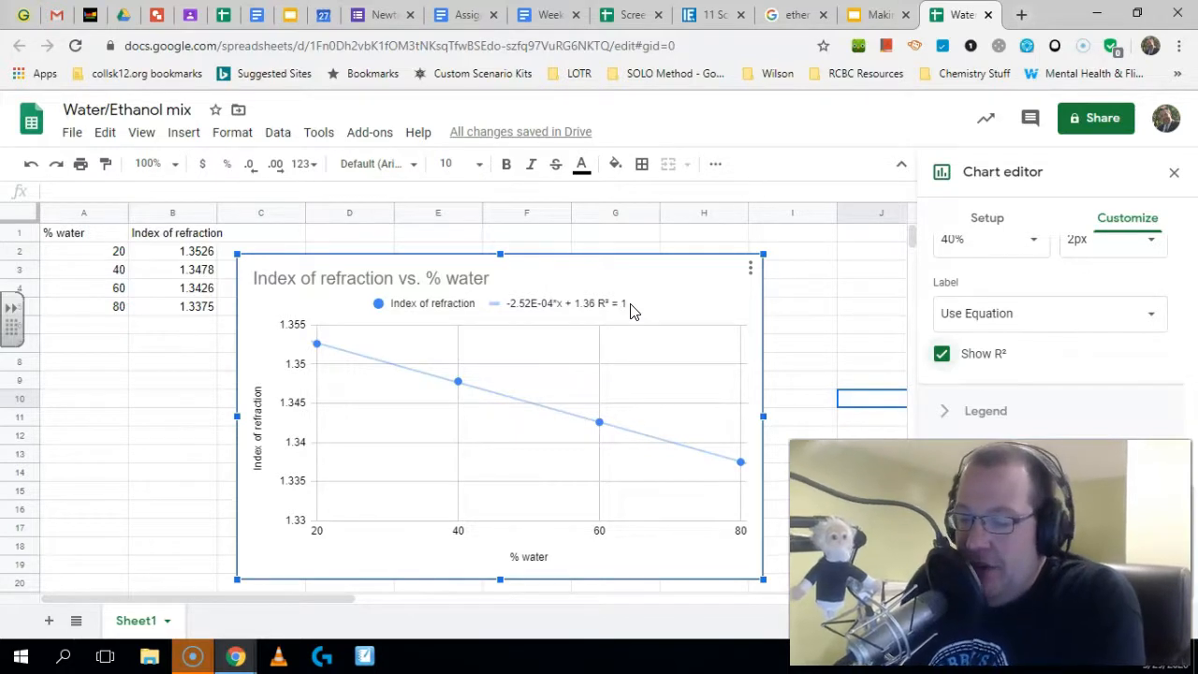
{"action": "left_click", "coordinate": [845, 327]}
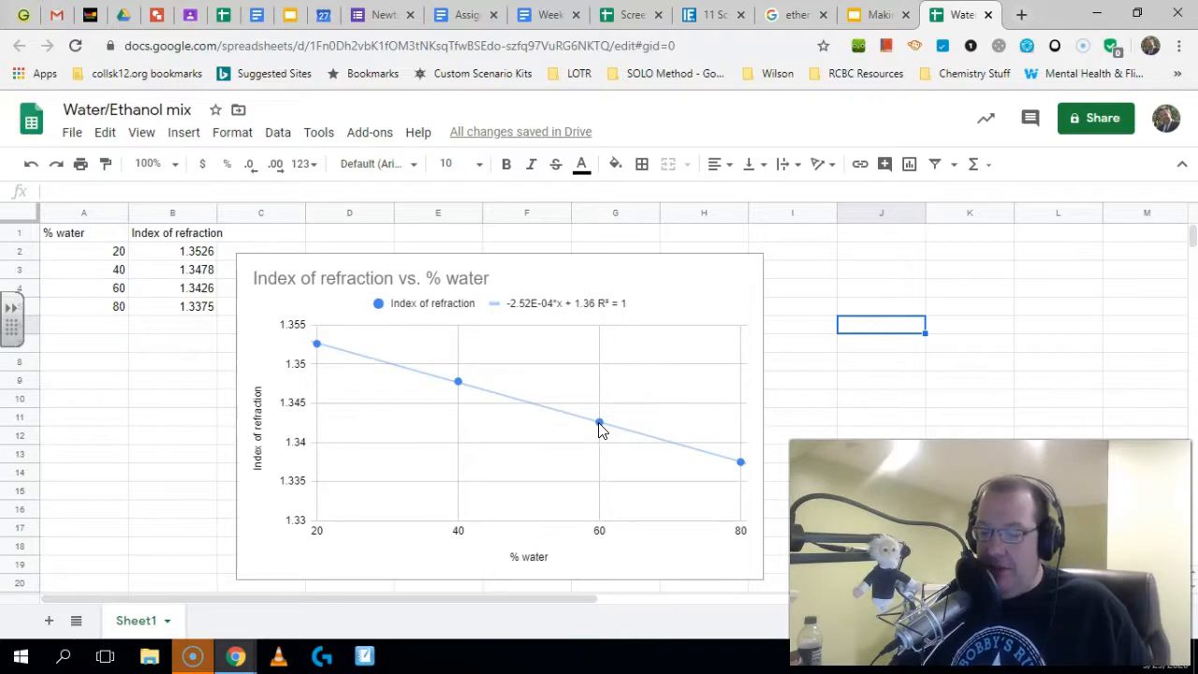
- Enter the refractive index 1.3453 in cell B8, below the data table
{"action": "left_click", "coordinate": [187, 363]}
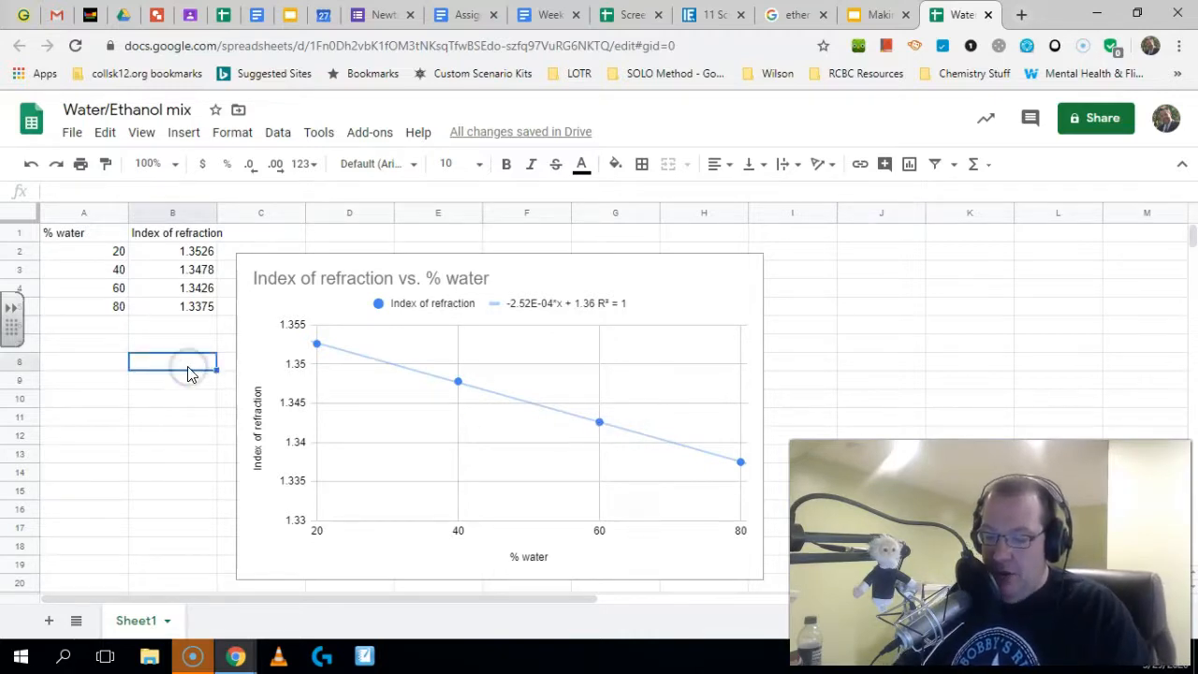
{"action": "type", "text": "1.3453"}
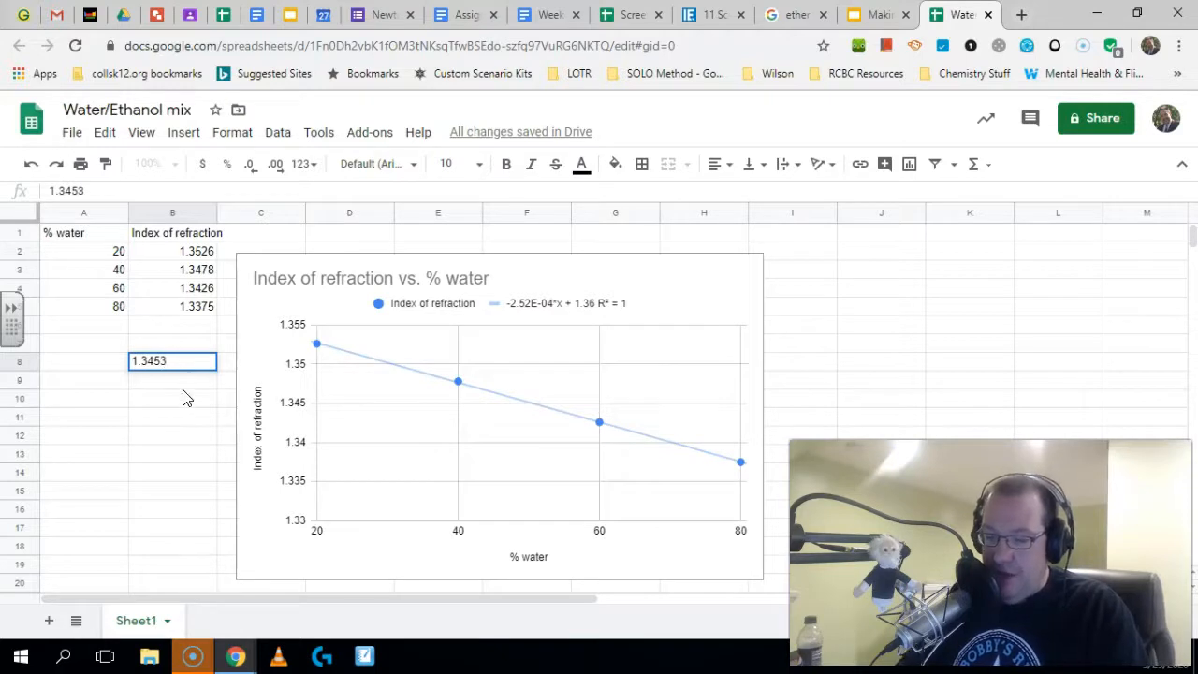
{"action": "left_click", "coordinate": [182, 386]}
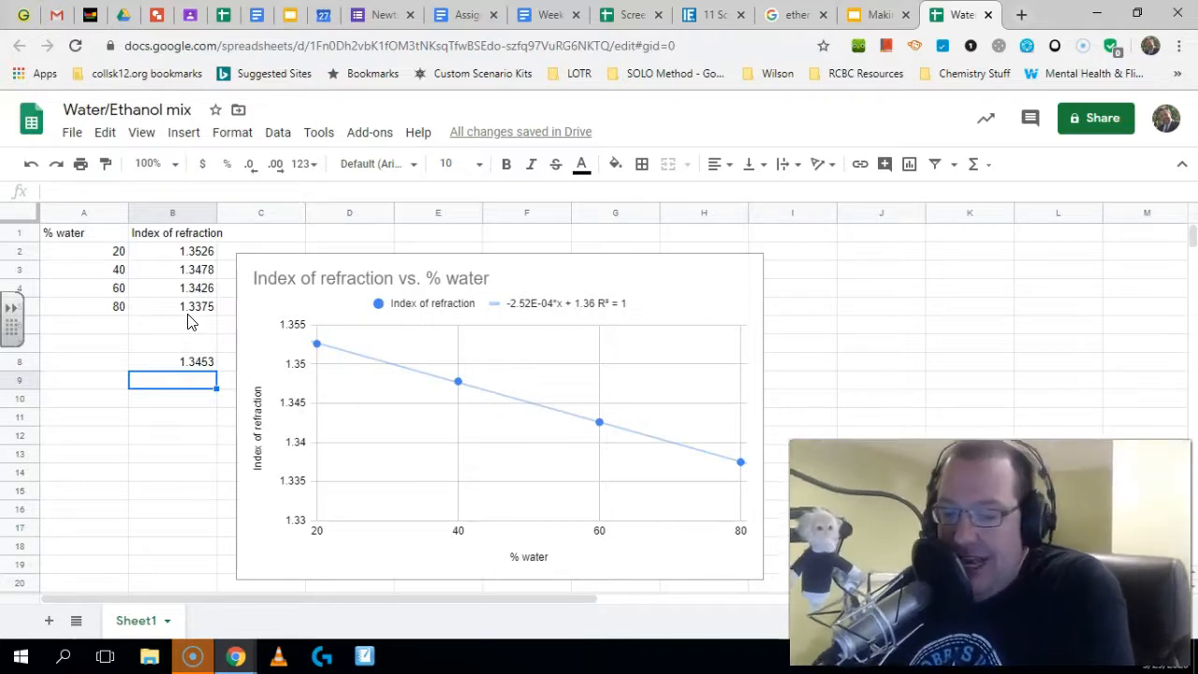
{"action": "left_click", "coordinate": [183, 365]}
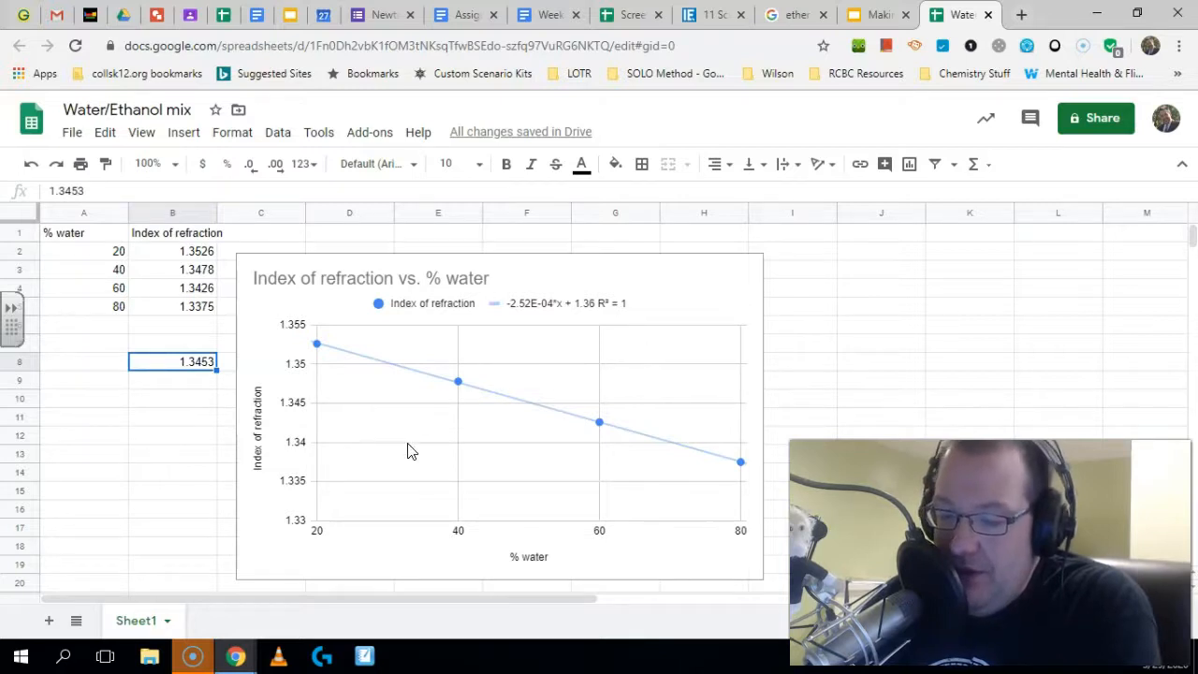
- Switch to SMART Notebook and handwrite the trendline equation -2.52×10^-4 x + 1.36 = y across the top of the blank page
{"action": "left_click", "coordinate": [365, 661]}
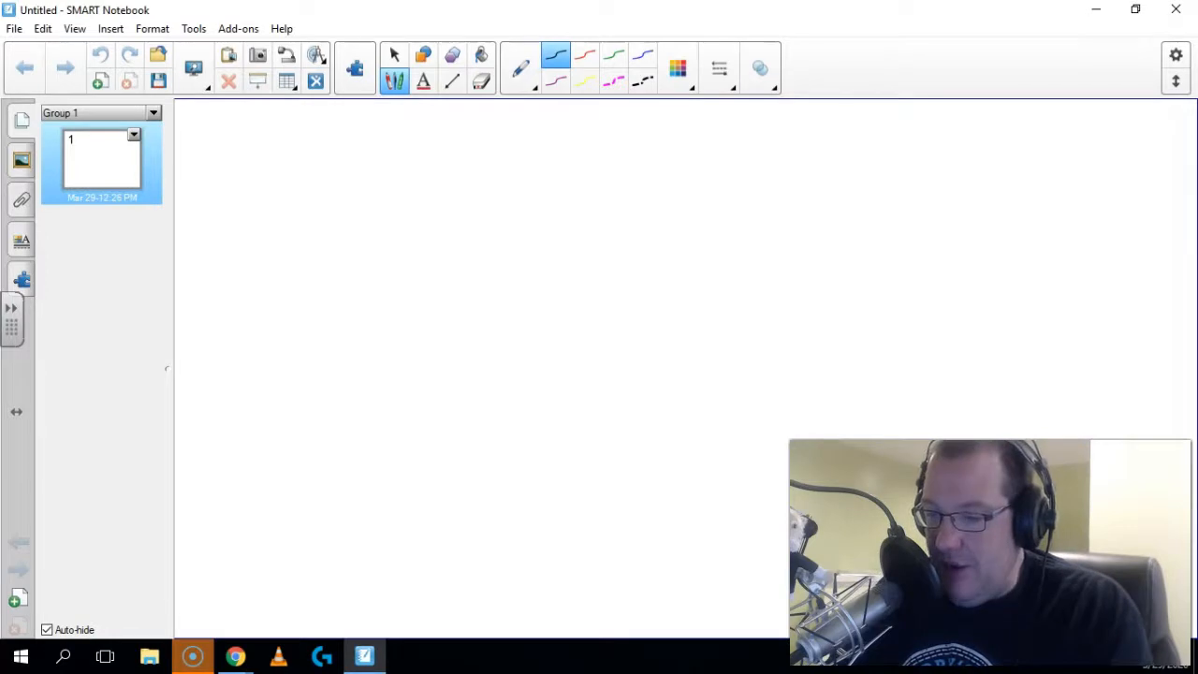
{"action": "left_click_drag", "start_coordinate": [208, 182], "coordinate": [291, 207]}
{"action": "left_click", "coordinate": [318, 200]}
{"action": "mouse_move", "coordinate": [345, 167]}
{"action": "left_mouse_down"}
{"action": "mouse_move", "coordinate": [372, 201]}
{"action": "mouse_move", "coordinate": [348, 217]}
{"action": "left_mouse_up"}
{"action": "left_click_drag", "start_coordinate": [346, 167], "coordinate": [383, 166]}
{"action": "mouse_move", "coordinate": [428, 174]}
{"action": "left_mouse_down"}
{"action": "mouse_move", "coordinate": [455, 190]}
{"action": "mouse_move", "coordinate": [471, 229]}
{"action": "left_mouse_up"}
{"action": "left_click_drag", "start_coordinate": [488, 186], "coordinate": [509, 220]}
{"action": "left_click_drag", "start_coordinate": [512, 176], "coordinate": [484, 222]}
{"action": "left_click_drag", "start_coordinate": [538, 174], "coordinate": [539, 208]}
{"action": "mouse_move", "coordinate": [568, 175]}
{"action": "left_mouse_down"}
{"action": "mouse_move", "coordinate": [565, 184]}
{"action": "mouse_move", "coordinate": [564, 160]}
{"action": "mouse_move", "coordinate": [634, 156]}
{"action": "left_mouse_up"}
{"action": "mouse_move", "coordinate": [637, 142]}
{"action": "left_mouse_down"}
{"action": "mouse_move", "coordinate": [642, 168]}
{"action": "mouse_move", "coordinate": [657, 167]}
{"action": "left_mouse_up"}
{"action": "mouse_move", "coordinate": [664, 137]}
{"action": "left_mouse_down"}
{"action": "mouse_move", "coordinate": [657, 198]}
{"action": "mouse_move", "coordinate": [712, 221]}
{"action": "left_mouse_up"}
{"action": "mouse_move", "coordinate": [711, 179]}
{"action": "left_mouse_down"}
{"action": "mouse_move", "coordinate": [687, 223]}
{"action": "mouse_move", "coordinate": [756, 208]}
{"action": "left_mouse_up"}
{"action": "left_click_drag", "start_coordinate": [763, 185], "coordinate": [758, 230]}
{"action": "left_click_drag", "start_coordinate": [789, 171], "coordinate": [784, 228]}
{"action": "left_click", "coordinate": [807, 218]}
{"action": "left_click_drag", "start_coordinate": [827, 163], "coordinate": [826, 223]}
{"action": "mouse_move", "coordinate": [881, 156]}
{"action": "left_mouse_down"}
{"action": "mouse_move", "coordinate": [876, 210]}
{"action": "mouse_move", "coordinate": [957, 182]}
{"action": "mouse_move", "coordinate": [959, 202]}
{"action": "left_mouse_up"}
{"action": "mouse_move", "coordinate": [989, 159]}
{"action": "left_mouse_down"}
{"action": "mouse_move", "coordinate": [1035, 152]}
{"action": "mouse_move", "coordinate": [1009, 271]}
{"action": "left_mouse_up"}
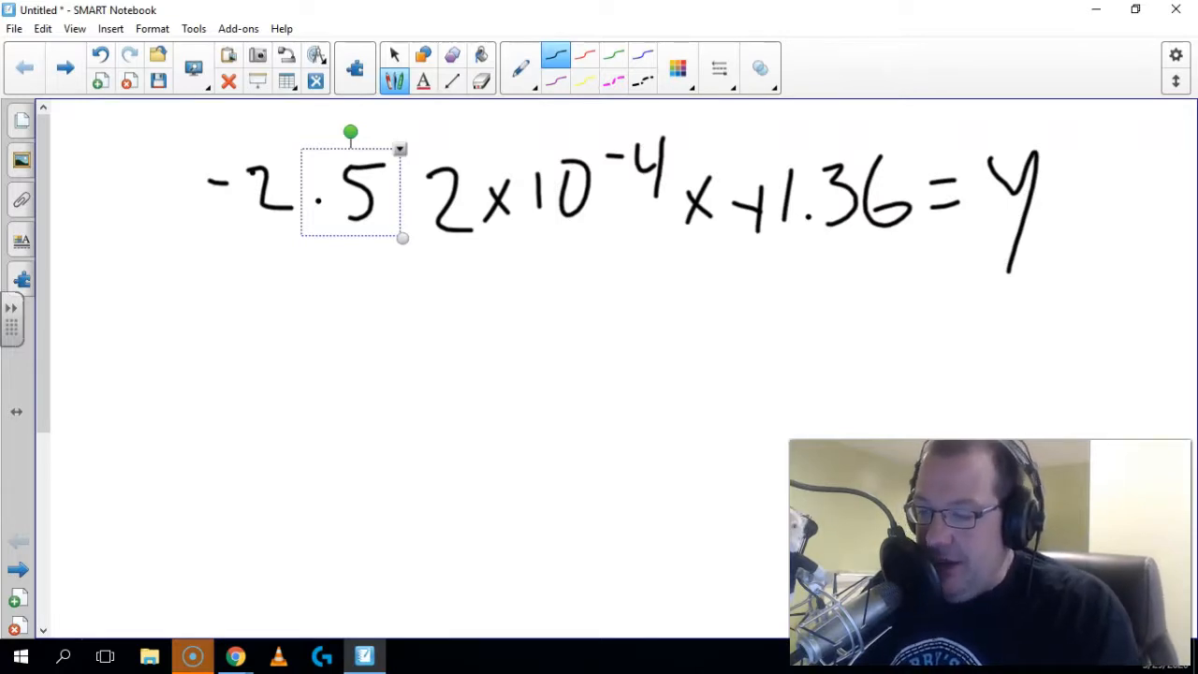
- Handwrite the definition x = % water beneath the trendline equation
{"action": "mouse_move", "coordinate": [83, 307]}
{"action": "left_mouse_down"}
{"action": "mouse_move", "coordinate": [117, 348]}
{"action": "mouse_move", "coordinate": [96, 352]}
{"action": "mouse_move", "coordinate": [142, 320]}
{"action": "left_mouse_up"}
{"action": "left_click_drag", "start_coordinate": [128, 342], "coordinate": [150, 340]}
{"action": "left_click_drag", "start_coordinate": [187, 292], "coordinate": [193, 339]}
{"action": "left_click", "coordinate": [223, 333]}
{"action": "mouse_move", "coordinate": [252, 312]}
{"action": "left_mouse_down"}
{"action": "mouse_move", "coordinate": [265, 326]}
{"action": "mouse_move", "coordinate": [324, 308]}
{"action": "mouse_move", "coordinate": [337, 328]}
{"action": "mouse_move", "coordinate": [364, 321]}
{"action": "left_mouse_up"}
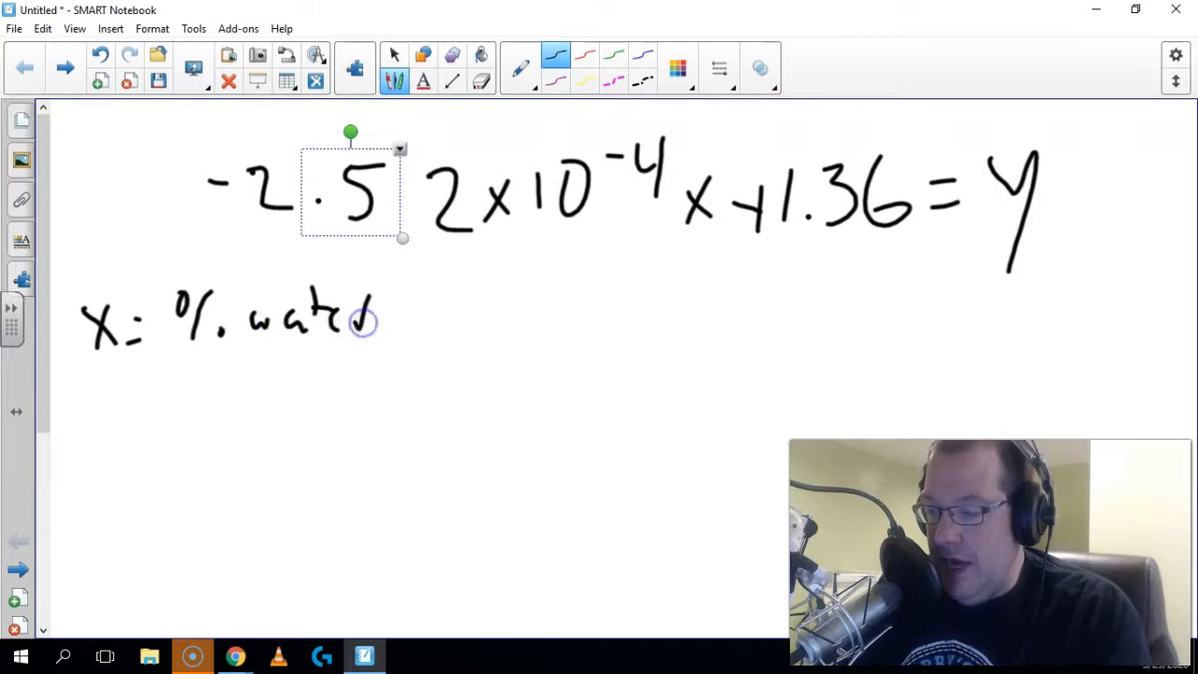
- Mark the y in the equation with dots and handwrite y = N with subscript D and superscript t below the x definition
{"action": "left_click", "coordinate": [389, 84]}
{"action": "left_click", "coordinate": [1038, 225]}
{"action": "left_click", "coordinate": [1023, 218]}
{"action": "mouse_move", "coordinate": [75, 374]}
{"action": "left_mouse_down"}
{"action": "mouse_move", "coordinate": [96, 426]}
{"action": "mouse_move", "coordinate": [138, 391]}
{"action": "left_mouse_up"}
{"action": "left_click_drag", "start_coordinate": [114, 423], "coordinate": [185, 426]}
{"action": "left_click_drag", "start_coordinate": [185, 384], "coordinate": [217, 374]}
{"action": "mouse_move", "coordinate": [232, 423]}
{"action": "left_mouse_down"}
{"action": "mouse_move", "coordinate": [240, 436]}
{"action": "mouse_move", "coordinate": [234, 426]}
{"action": "left_mouse_up"}
{"action": "left_click_drag", "start_coordinate": [248, 371], "coordinate": [285, 357]}
{"action": "left_click_drag", "start_coordinate": [269, 384], "coordinate": [274, 361]}
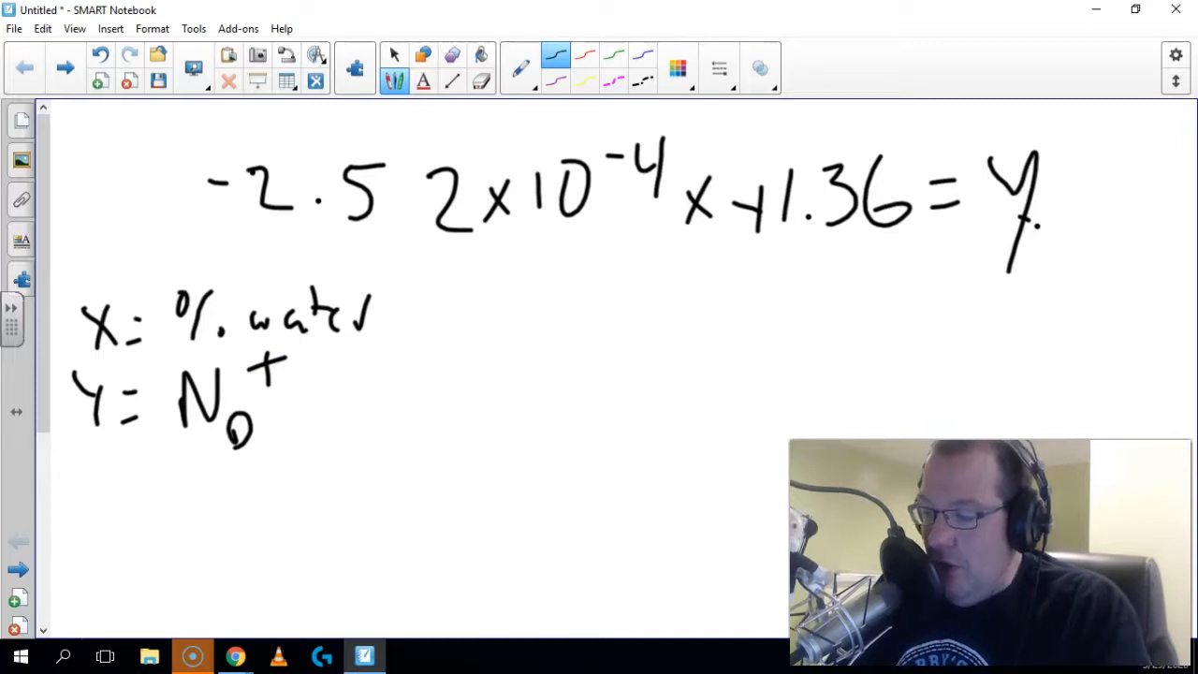
- Emphasize the y in the trendline equation with three underlines
{"action": "left_click_drag", "start_coordinate": [983, 239], "coordinate": [1063, 227]}
{"action": "left_click_drag", "start_coordinate": [987, 265], "coordinate": [1062, 262]}
{"action": "left_click_drag", "start_coordinate": [989, 305], "coordinate": [1054, 303]}
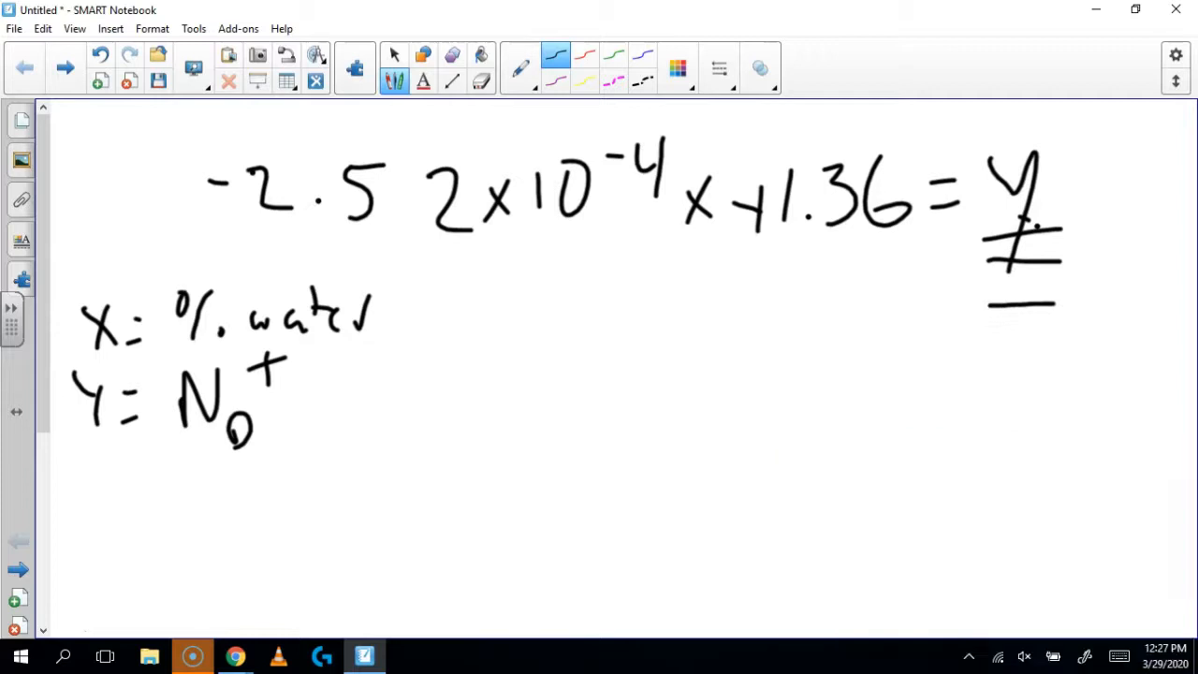
- Handwrite = 1.3453 as the right-hand side of a second equation lower on the page
{"action": "left_click_drag", "start_coordinate": [942, 452], "coordinate": [958, 449]}
{"action": "left_click_drag", "start_coordinate": [930, 483], "coordinate": [960, 477]}
{"action": "left_click", "coordinate": [1011, 475]}
{"action": "mouse_move", "coordinate": [992, 421]}
{"action": "left_mouse_down"}
{"action": "mouse_move", "coordinate": [995, 477]}
{"action": "mouse_move", "coordinate": [1040, 460]}
{"action": "mouse_move", "coordinate": [1028, 468]}
{"action": "left_mouse_up"}
{"action": "mouse_move", "coordinate": [1054, 429]}
{"action": "left_mouse_down"}
{"action": "mouse_move", "coordinate": [1048, 450]}
{"action": "mouse_move", "coordinate": [1068, 455]}
{"action": "left_mouse_up"}
{"action": "mouse_move", "coordinate": [1070, 426]}
{"action": "left_mouse_down"}
{"action": "mouse_move", "coordinate": [1071, 471]}
{"action": "mouse_move", "coordinate": [1108, 455]}
{"action": "mouse_move", "coordinate": [1089, 470]}
{"action": "left_mouse_up"}
{"action": "mouse_move", "coordinate": [1096, 423]}
{"action": "left_mouse_down"}
{"action": "mouse_move", "coordinate": [1124, 423]}
{"action": "mouse_move", "coordinate": [1121, 480]}
{"action": "left_mouse_up"}
- Handwrite -2.52×10^-4 x + 1.36 as the left-hand side of the equation equal to 1.3453
{"action": "left_click_drag", "start_coordinate": [294, 470], "coordinate": [365, 488]}
{"action": "left_click", "coordinate": [382, 478]}
{"action": "left_click_drag", "start_coordinate": [396, 439], "coordinate": [391, 473]}
{"action": "left_click_drag", "start_coordinate": [397, 438], "coordinate": [419, 437]}
{"action": "left_click_drag", "start_coordinate": [429, 442], "coordinate": [462, 482]}
{"action": "left_click_drag", "start_coordinate": [477, 456], "coordinate": [489, 479]}
{"action": "mouse_move", "coordinate": [614, 439]}
{"action": "left_mouse_down"}
{"action": "mouse_move", "coordinate": [605, 467]}
{"action": "mouse_move", "coordinate": [665, 494]}
{"action": "left_mouse_up"}
{"action": "left_click_drag", "start_coordinate": [665, 455], "coordinate": [642, 495]}
{"action": "left_click_drag", "start_coordinate": [697, 475], "coordinate": [734, 475]}
{"action": "left_click_drag", "start_coordinate": [715, 456], "coordinate": [715, 491]}
{"action": "mouse_move", "coordinate": [750, 428]}
{"action": "left_mouse_down"}
{"action": "mouse_move", "coordinate": [751, 506]}
{"action": "mouse_move", "coordinate": [777, 496]}
{"action": "left_mouse_up"}
{"action": "left_click", "coordinate": [763, 487]}
{"action": "left_click_drag", "start_coordinate": [840, 429], "coordinate": [824, 477]}
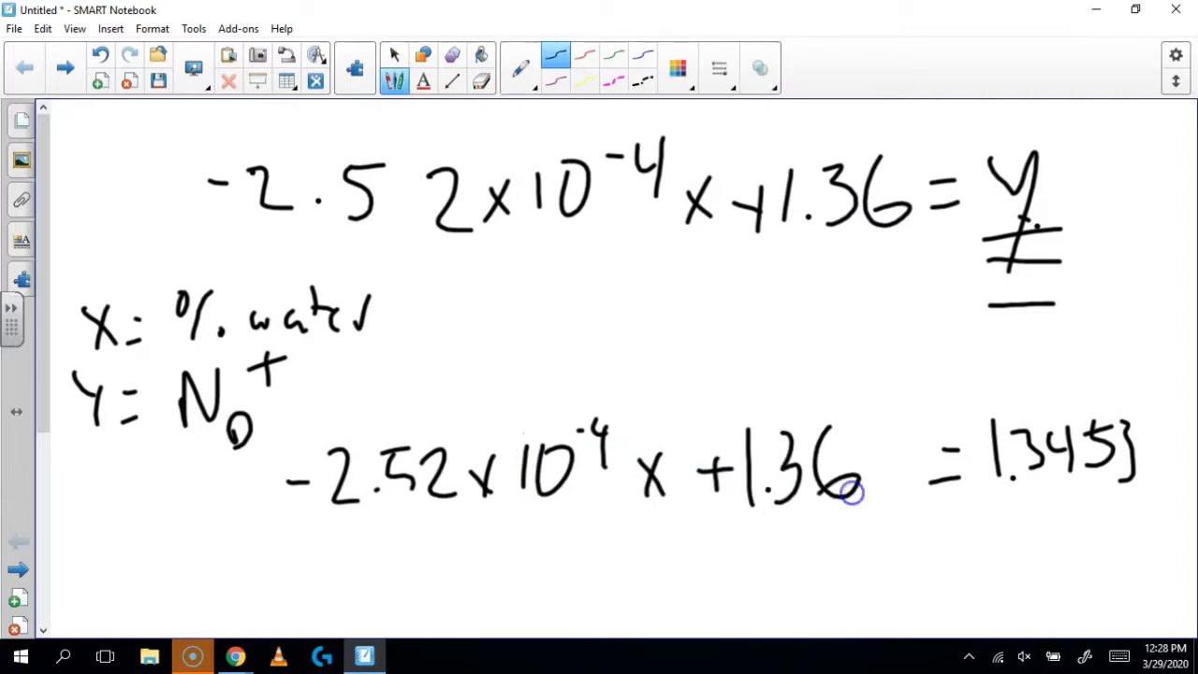
- Underline the x in the second equation and mark % water in the x definition with a box and an underline
{"action": "mouse_move", "coordinate": [635, 513]}
{"action": "left_mouse_down"}
{"action": "mouse_move", "coordinate": [682, 514]}
{"action": "mouse_move", "coordinate": [686, 541]}
{"action": "left_mouse_up"}
{"action": "mouse_move", "coordinate": [195, 343]}
{"action": "left_mouse_down"}
{"action": "mouse_move", "coordinate": [417, 313]}
{"action": "mouse_move", "coordinate": [216, 257]}
{"action": "mouse_move", "coordinate": [203, 350]}
{"action": "mouse_move", "coordinate": [256, 347]}
{"action": "left_mouse_up"}
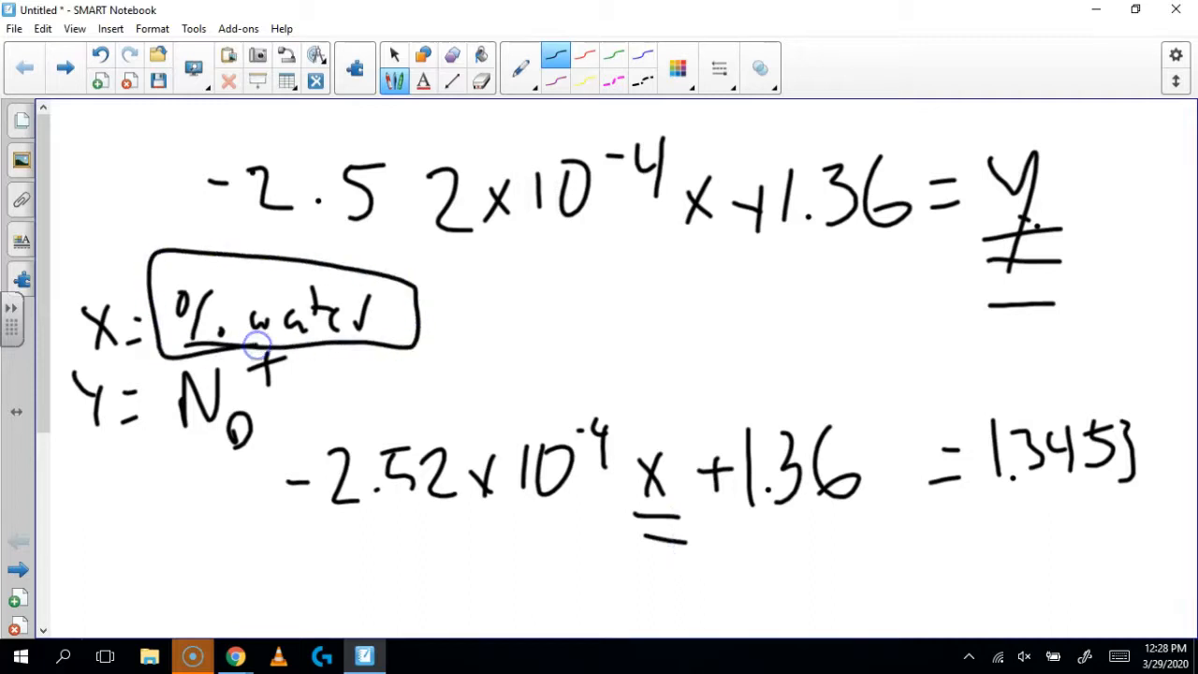